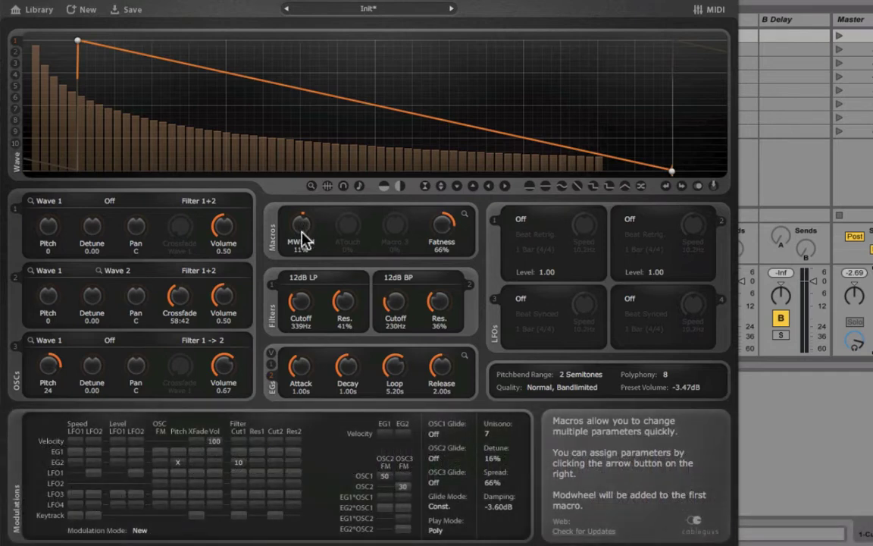
- Nudge the Fatness macro up slightly and raise the Mod Wheel macro to close the filter
drag(433, 241, 433, 230)
mouse_move(303, 241)
mouse_down()
mouse_move(303, 192)
mouse_move(303, 321)
mouse_move(303, 187)
mouse_up()
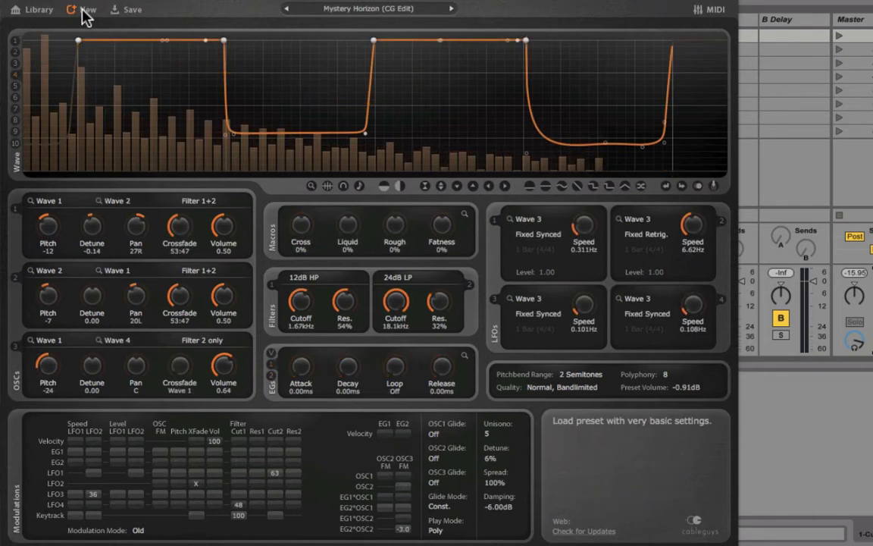
- Create a new Init patch, shape Wave 1 as a descending saw, and assign it to OSC 2 and OSC 3
click(85, 17)
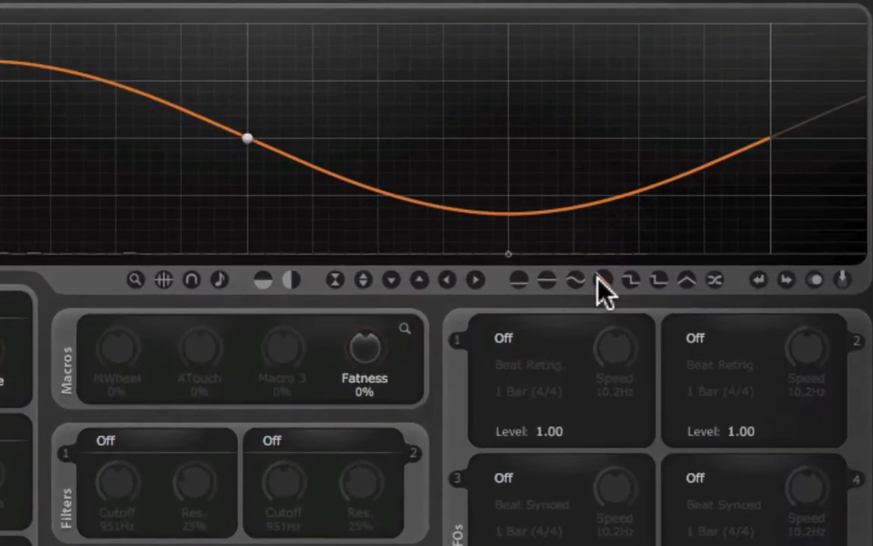
click(592, 252)
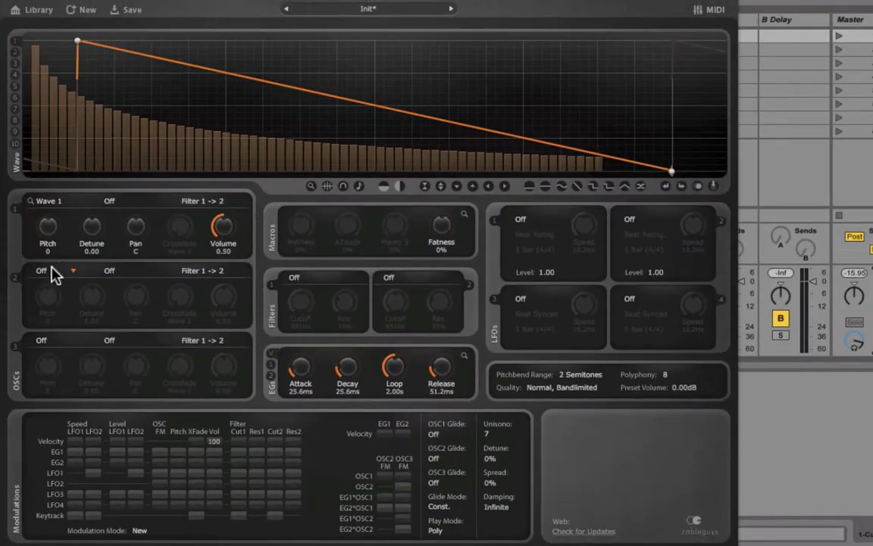
click(41, 270)
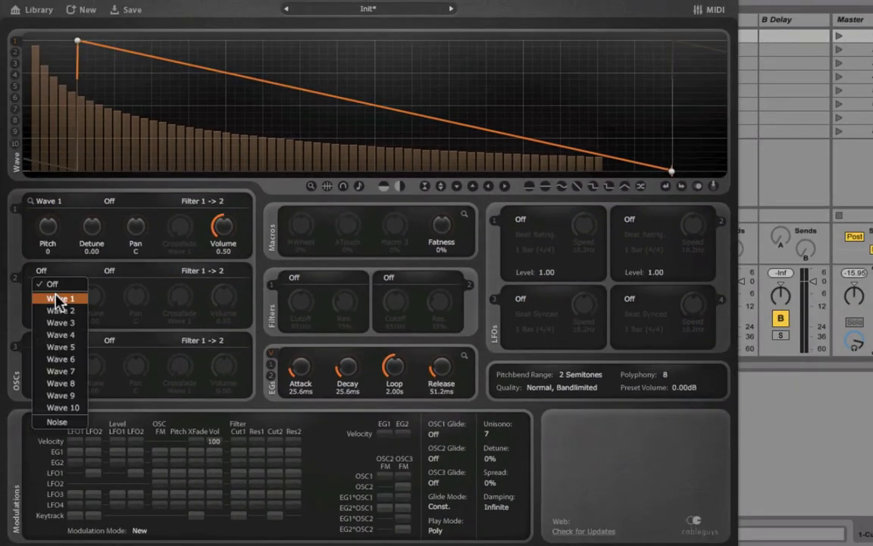
click(54, 297)
click(43, 342)
click(58, 369)
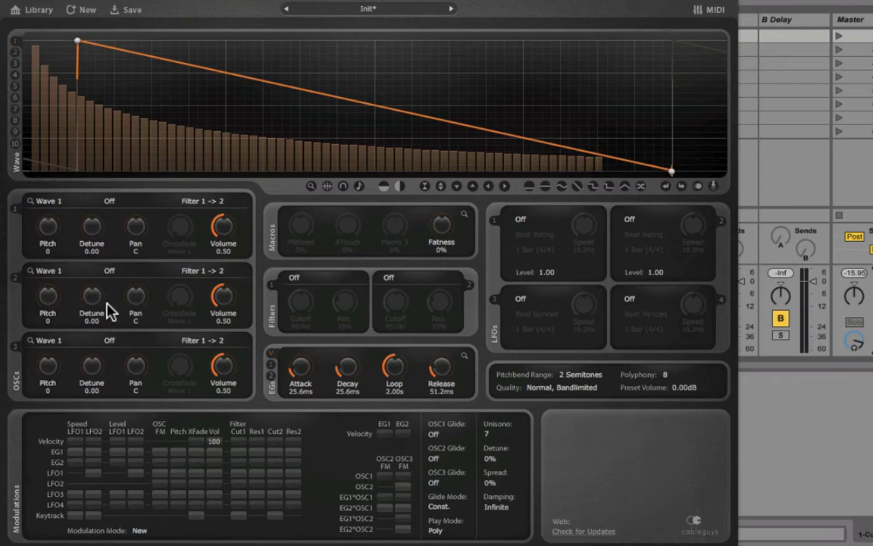
- Shape Wave 2 as a square and crossfade OSC 2 between Wave 1 and Wave 2 at 58:42
click(16, 51)
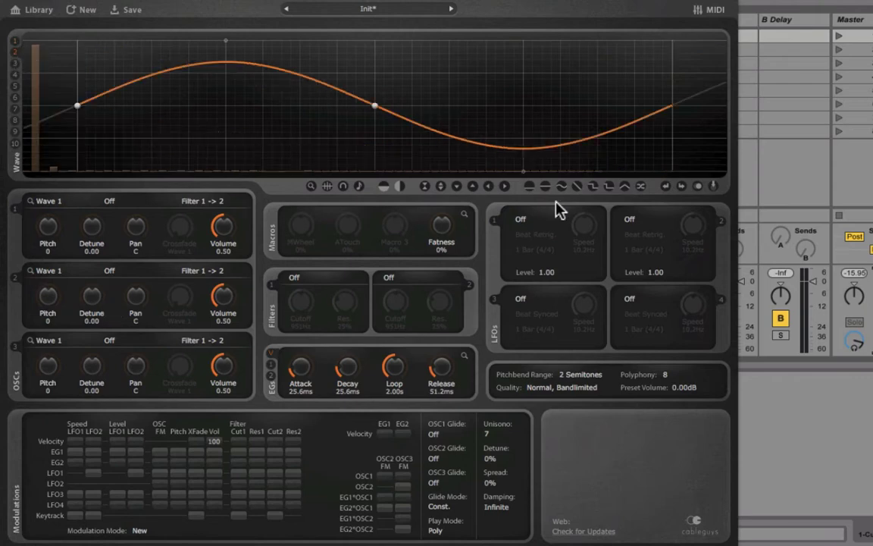
click(593, 187)
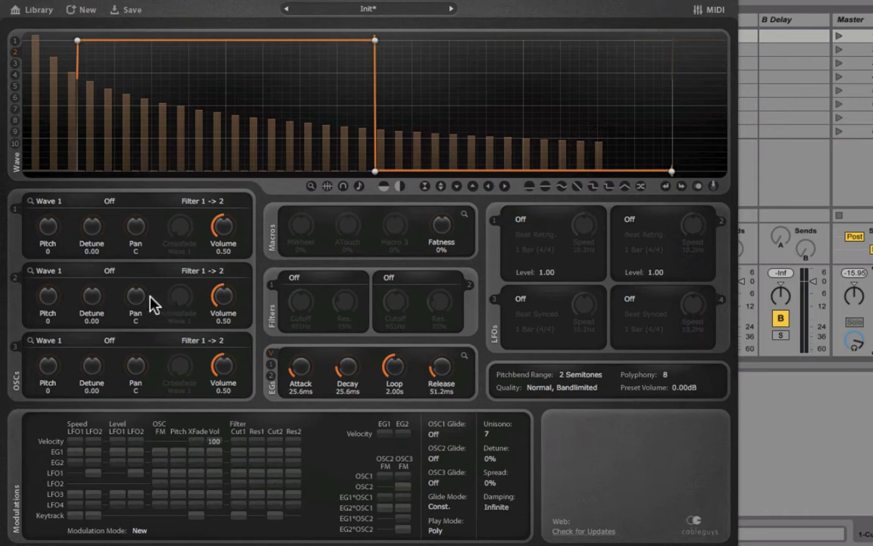
click(110, 271)
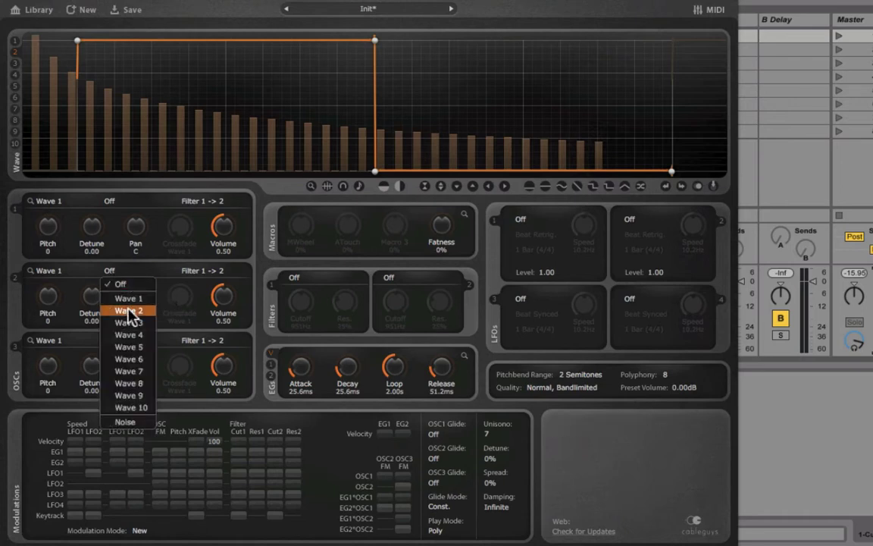
click(127, 310)
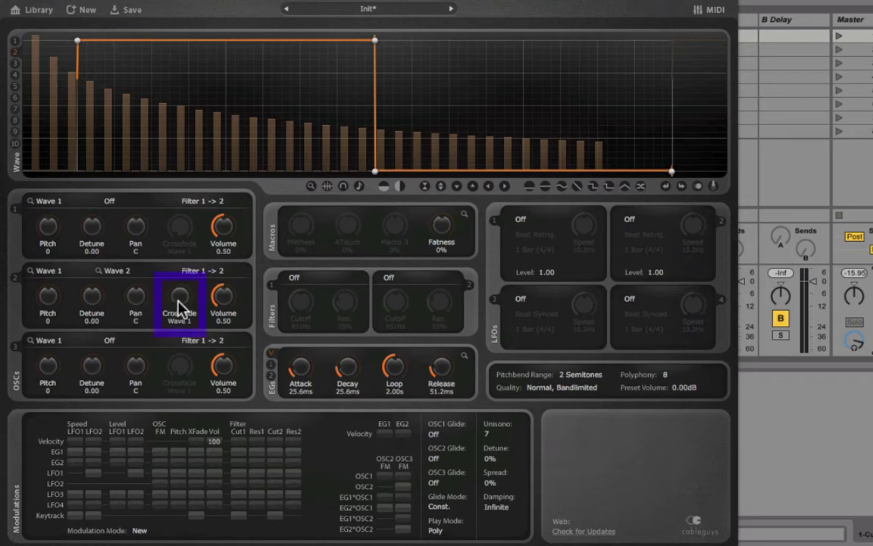
mouse_move(179, 297)
mouse_down()
mouse_move(179, 287)
mouse_move(179, 299)
mouse_up()
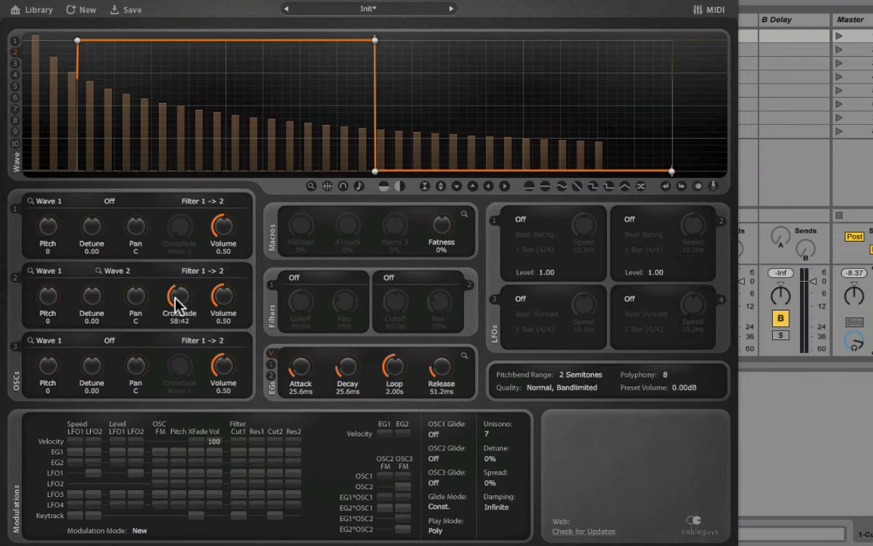
- Turn OSC 3 Pitch up to 24 semitones and its Volume to 0.67
drag(49, 368, 48, 334)
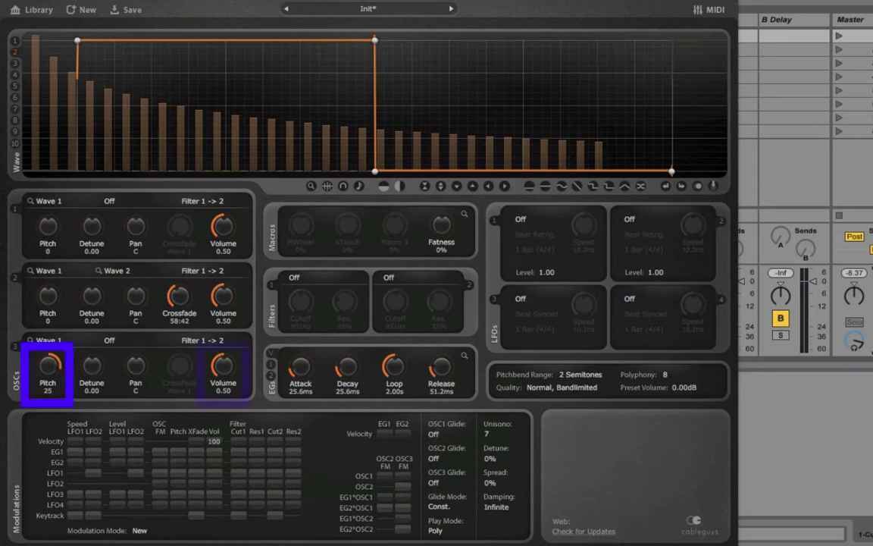
mouse_move(223, 368)
mouse_down()
mouse_move(223, 353)
mouse_move(230, 363)
mouse_up()
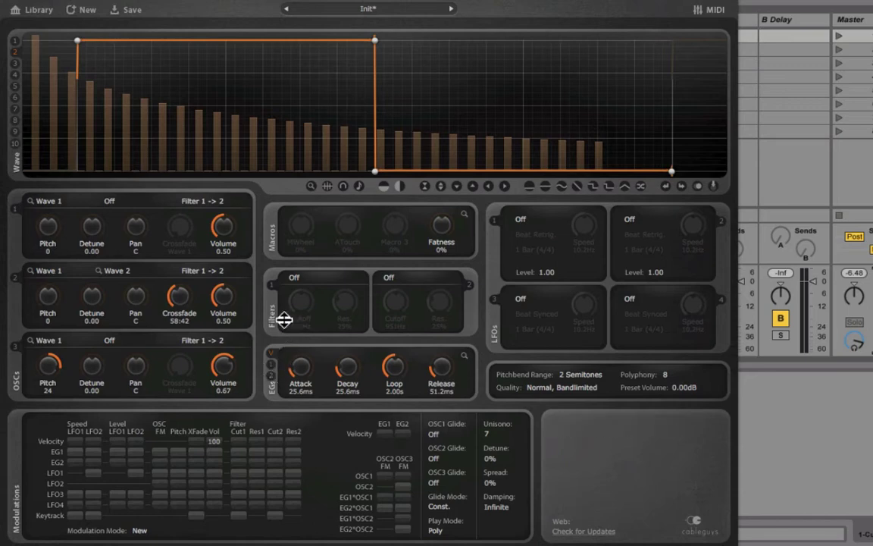
- Make filter 1 a 12dB low-pass and filter 2 a 12dB band-pass
click(299, 280)
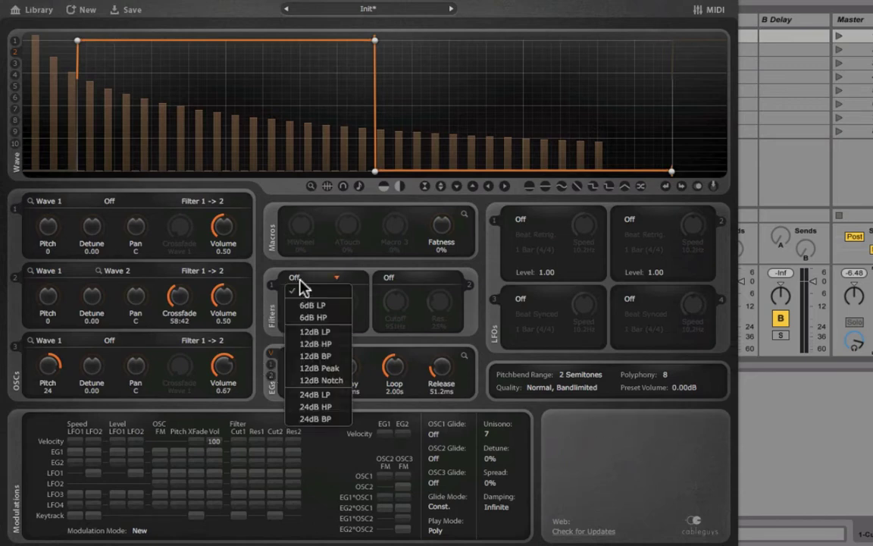
click(336, 333)
click(394, 279)
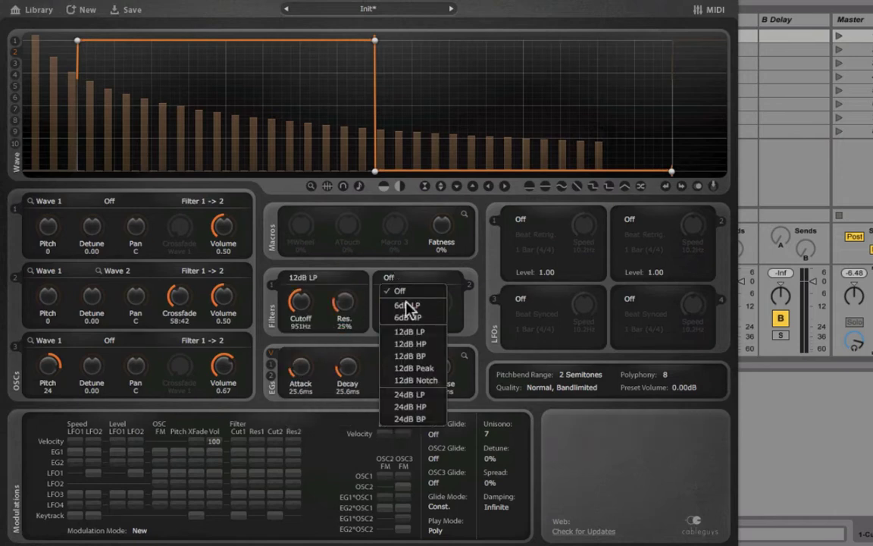
click(436, 356)
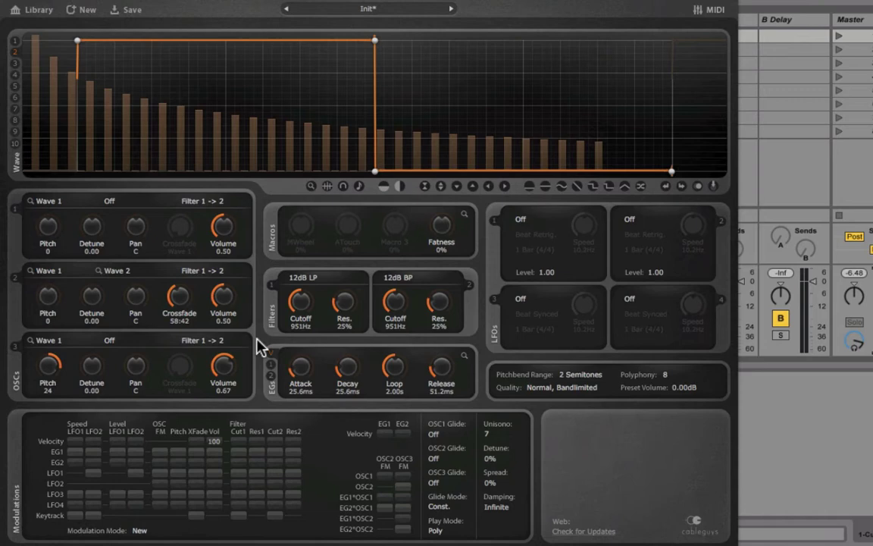
- Route oscillators 2 and 1 through Filter 1+2 in parallel
click(227, 271)
click(225, 202)
click(235, 252)
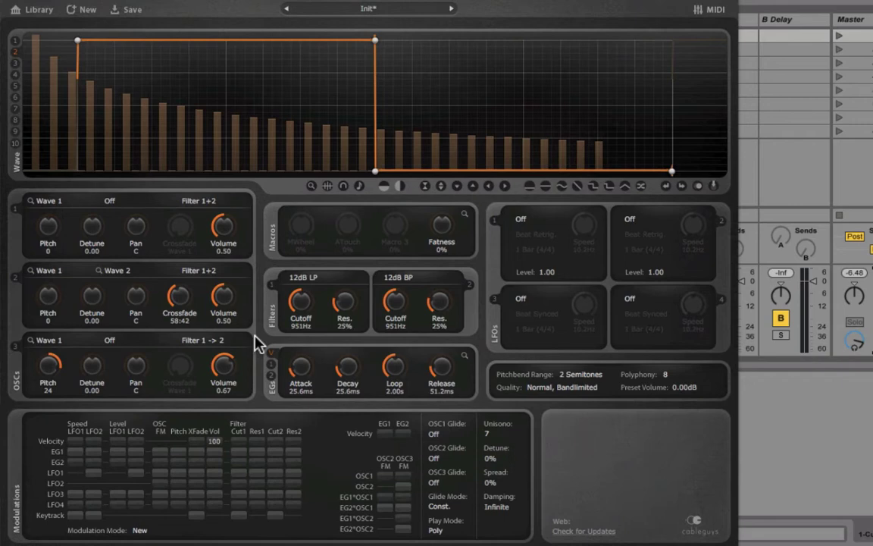
- Tune filter 1 to 339Hz cutoff with 41% resonance and filter 2 to 260Hz with 36%
mouse_move(304, 278)
drag(356, 309, 355, 300)
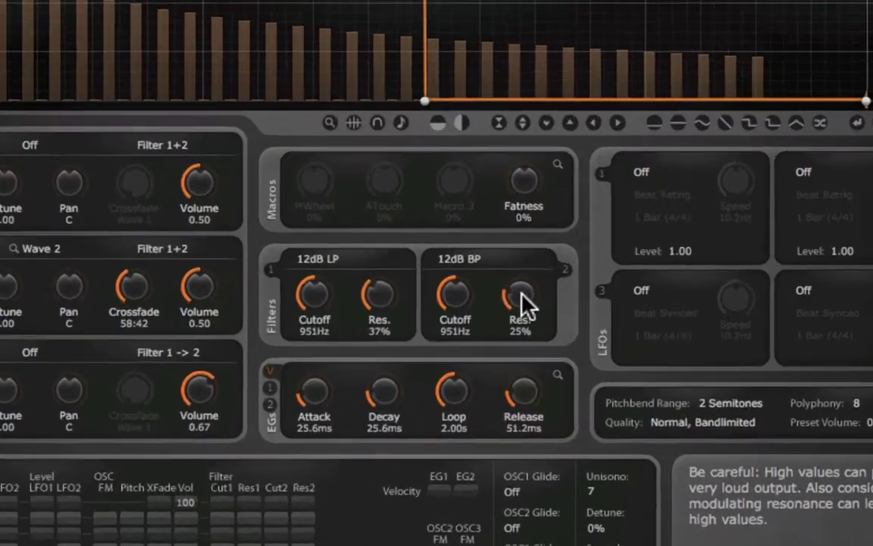
drag(521, 299, 520, 295)
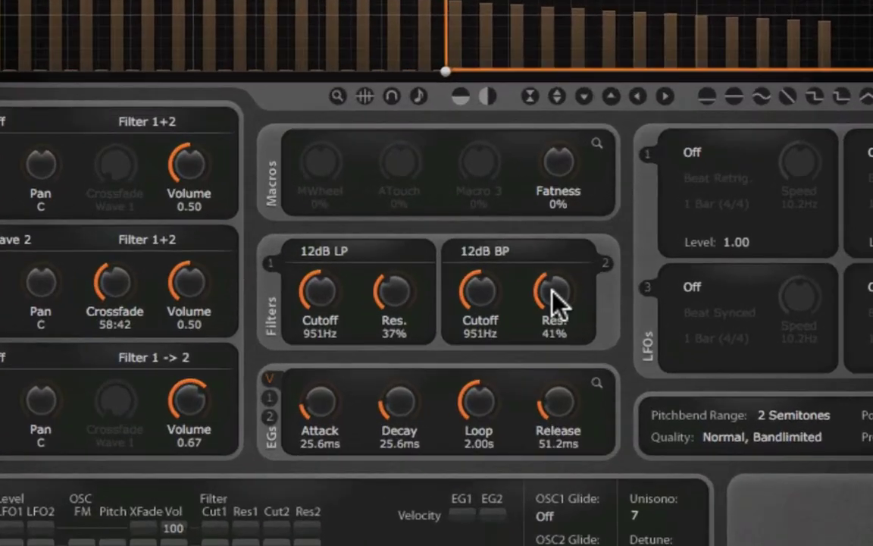
drag(453, 303, 453, 322)
drag(346, 305, 346, 326)
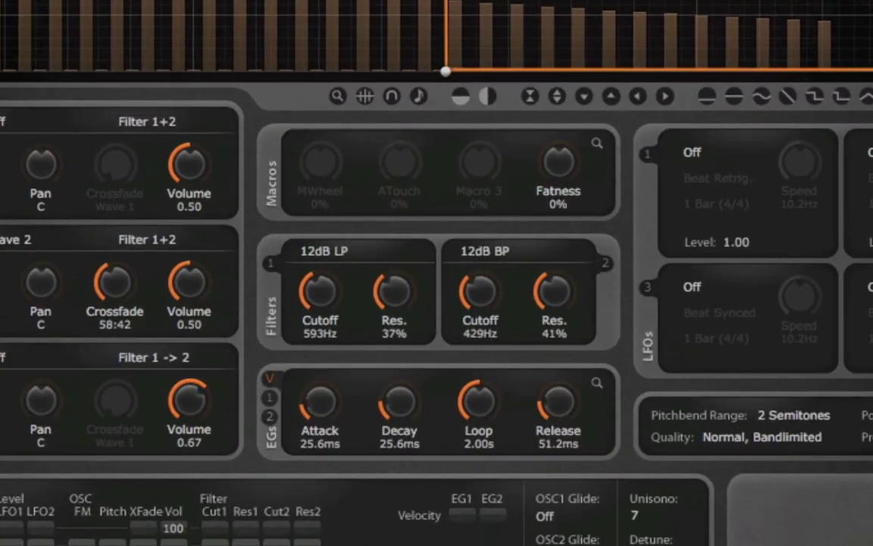
mouse_move(502, 307)
mouse_down()
mouse_move(503, 318)
mouse_move(479, 311)
mouse_up()
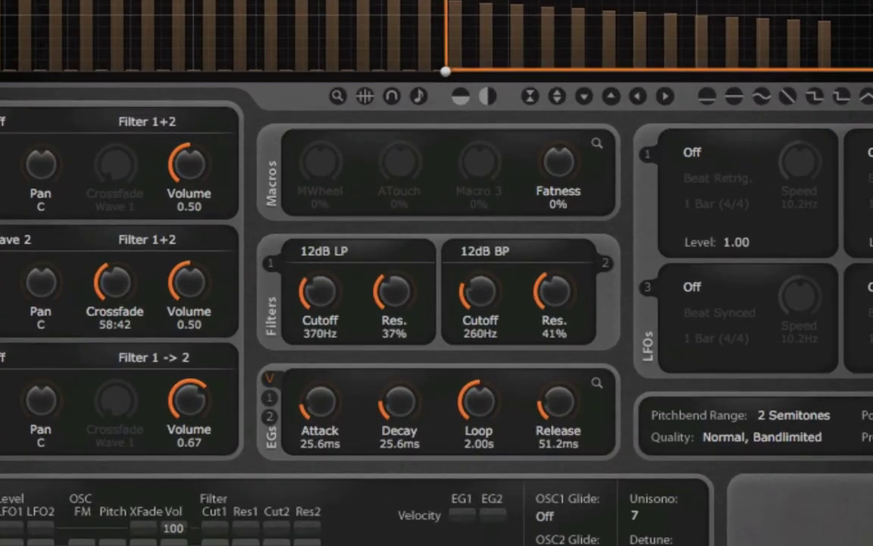
drag(556, 292, 556, 299)
drag(394, 293, 394, 288)
mouse_move(320, 293)
mouse_down()
mouse_move(320, 277)
mouse_move(320, 293)
mouse_up()
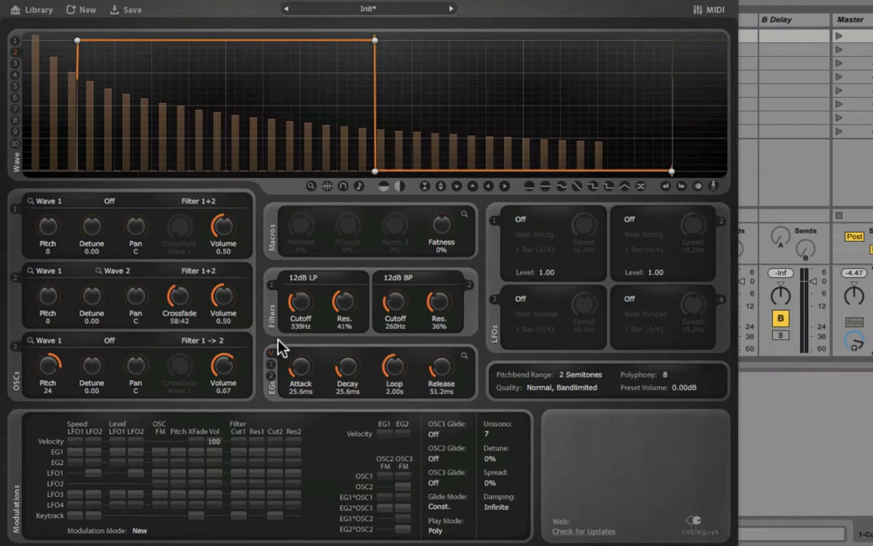
- Set the volume envelope to 2.79s attack, 1.13s decay and 2.16s release
drag(301, 367, 300, 326)
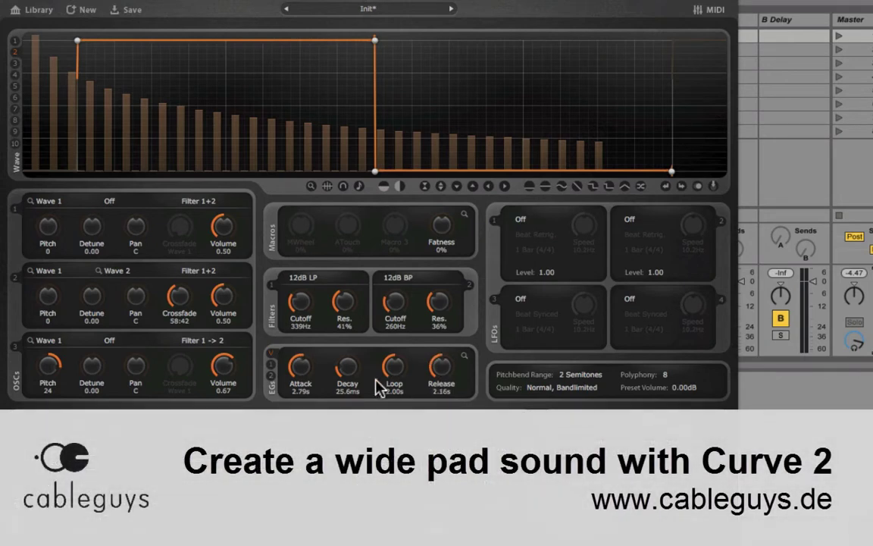
drag(347, 367, 348, 348)
drag(442, 367, 442, 334)
click(464, 356)
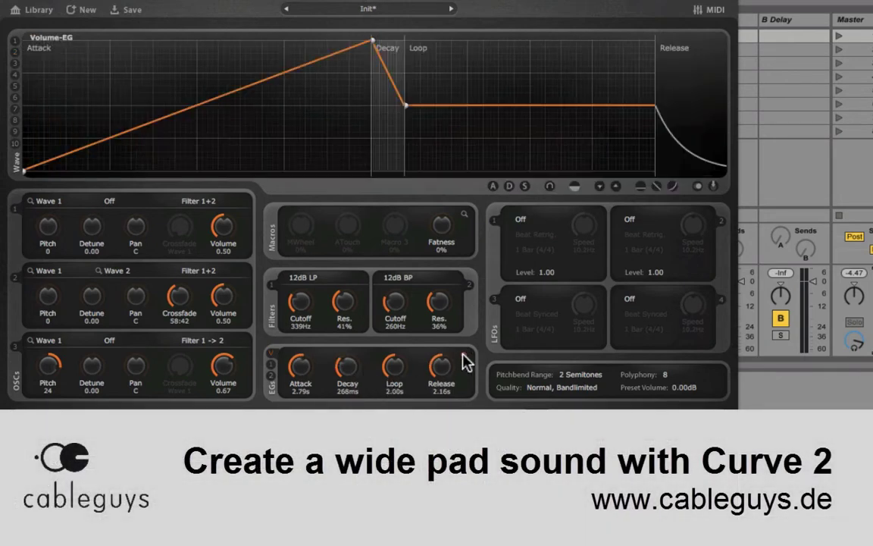
drag(347, 367, 335, 332)
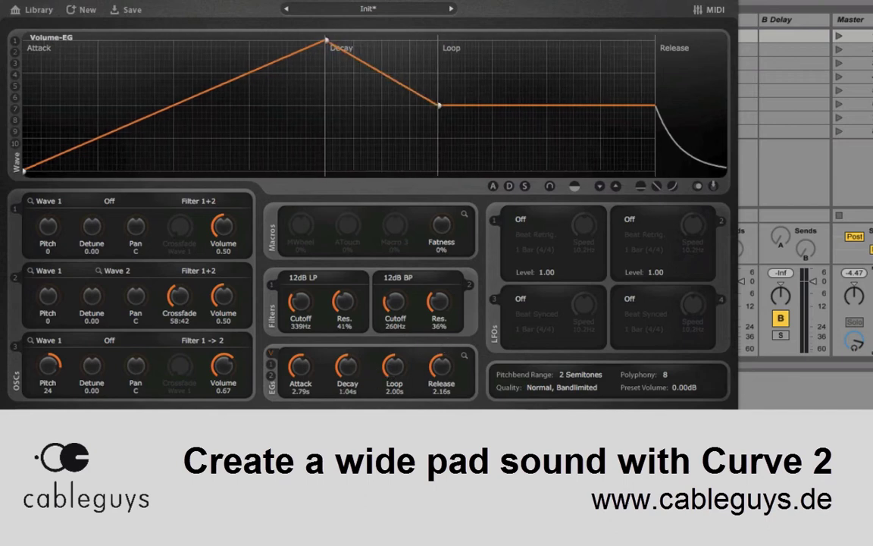
- Curve the volume attack and decay slopes and add a bend point to the attack
drag(229, 125, 224, 119)
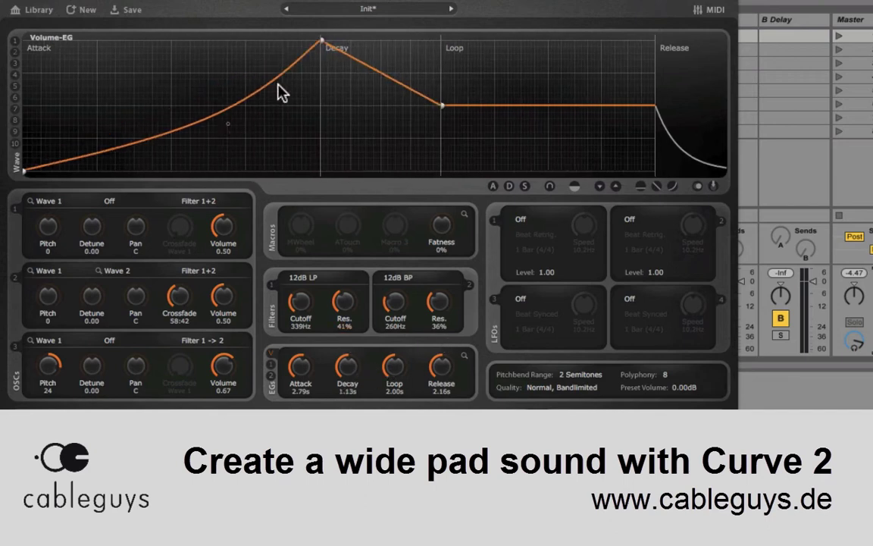
drag(368, 81, 350, 73)
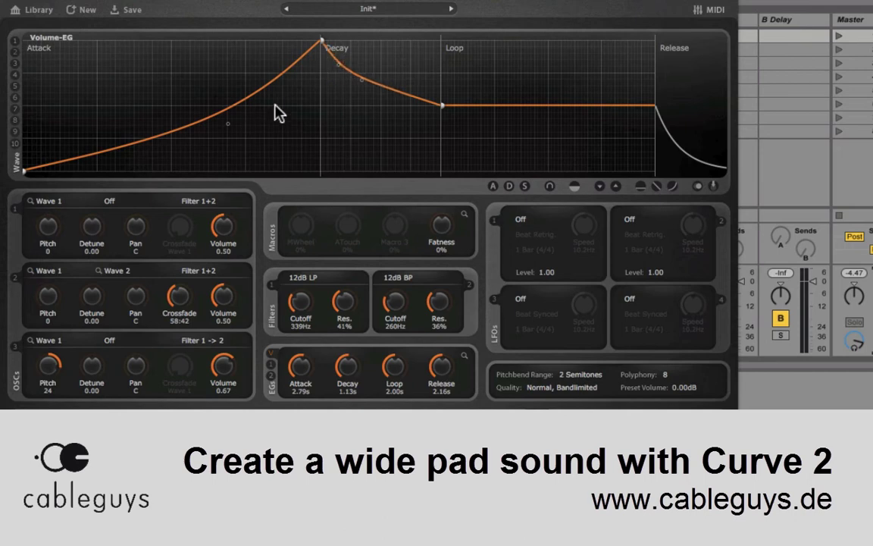
double_click(288, 90)
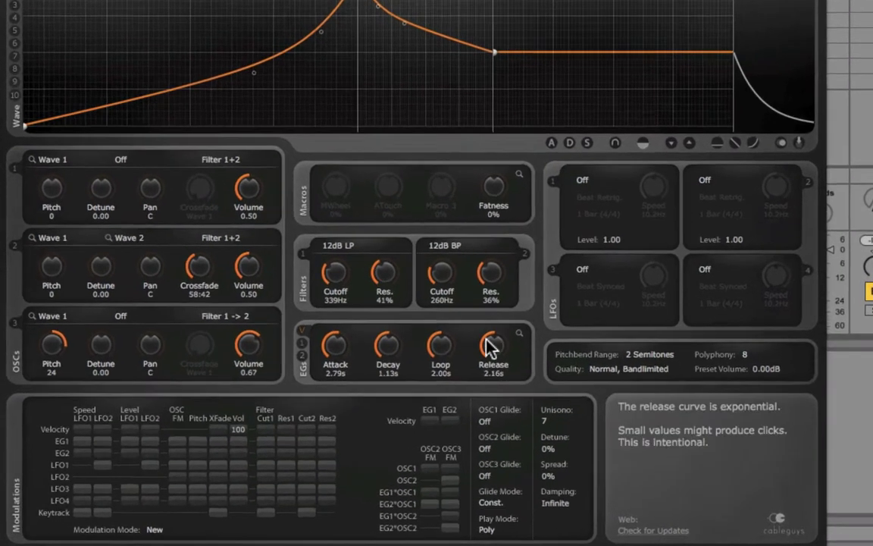
- Lengthen the volume release to 3.50s and route EG 2 to oscillator 2's pitch at 4.0
drag(441, 366, 440, 341)
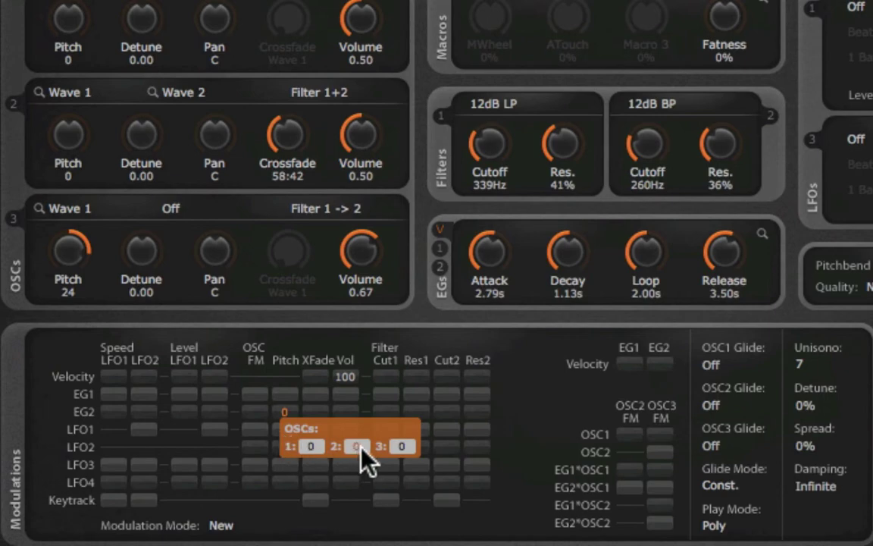
drag(357, 446, 356, 425)
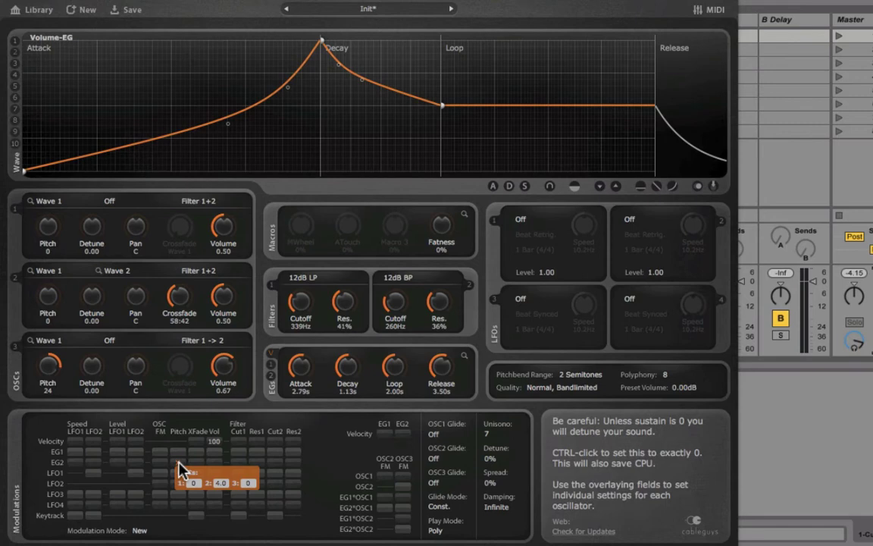
click(272, 377)
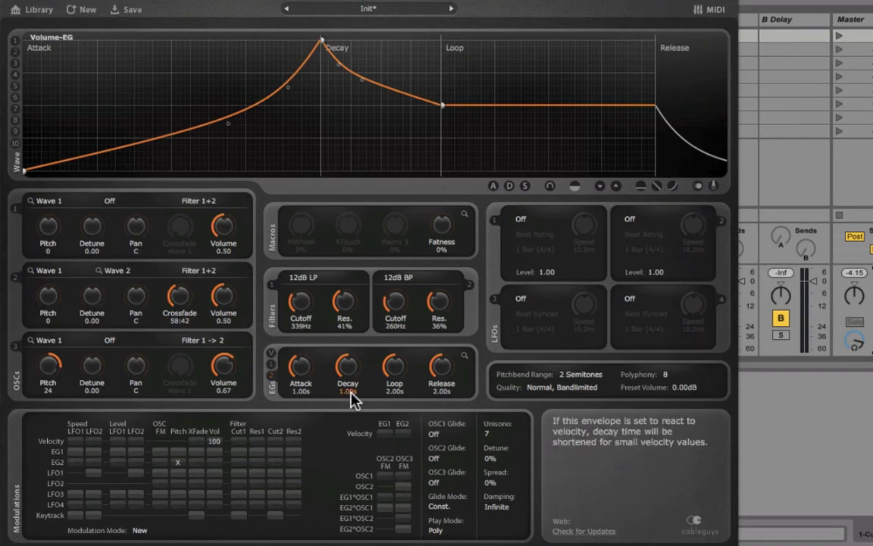
- Add points in EG 2's loop section and drag them into waves with a high final peak
click(461, 354)
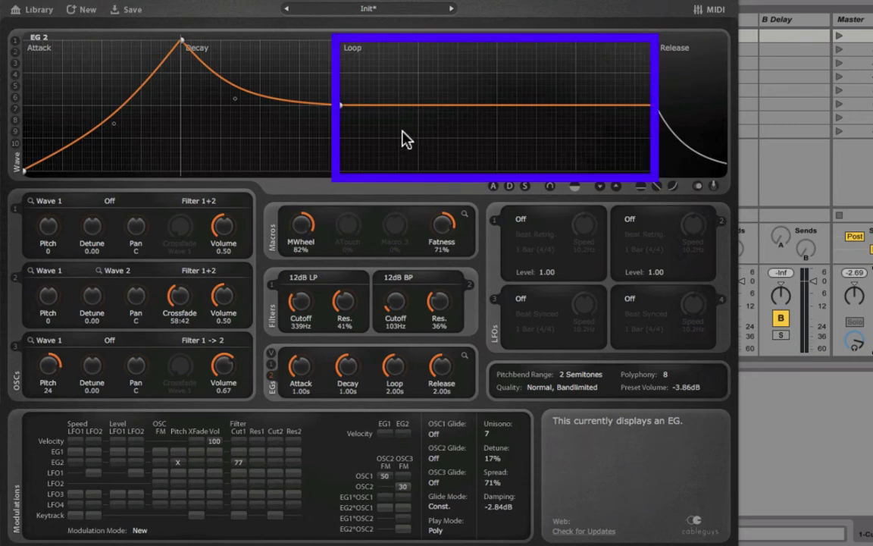
click(401, 136)
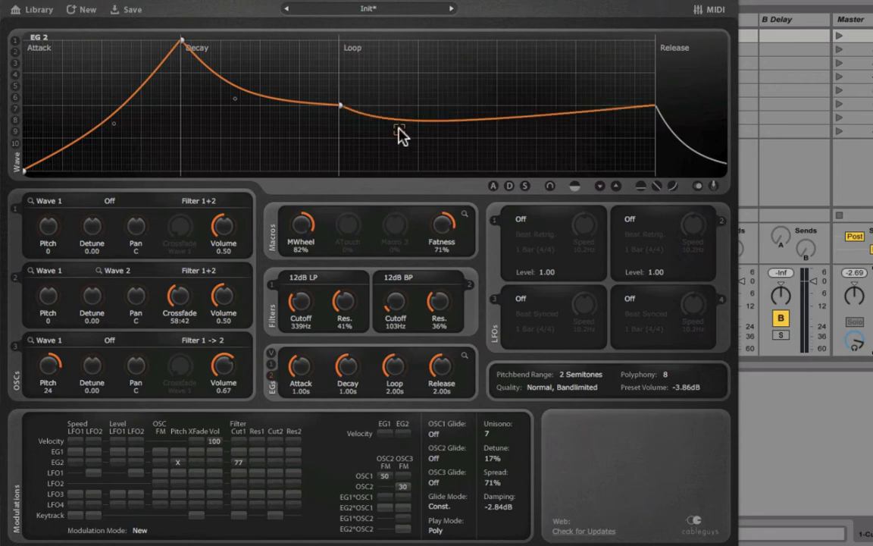
click(470, 65)
click(548, 141)
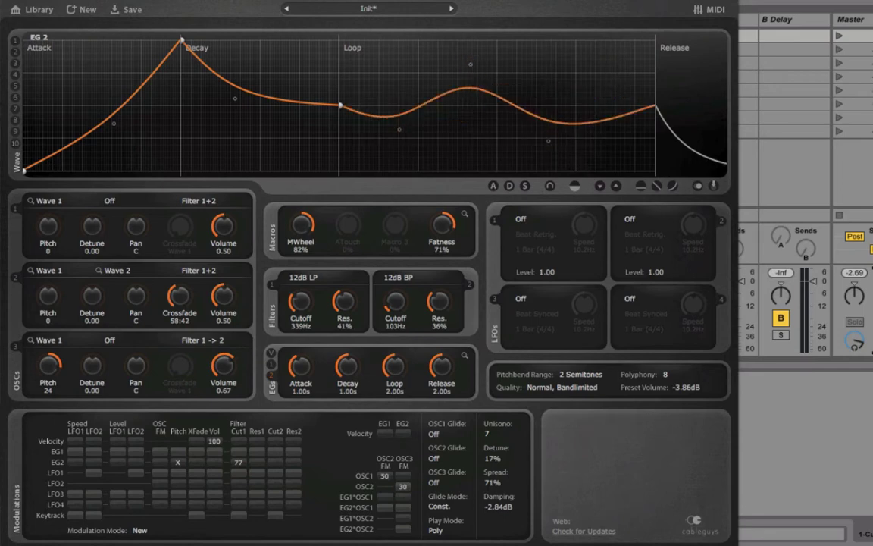
drag(547, 144, 527, 160)
drag(614, 54, 620, 40)
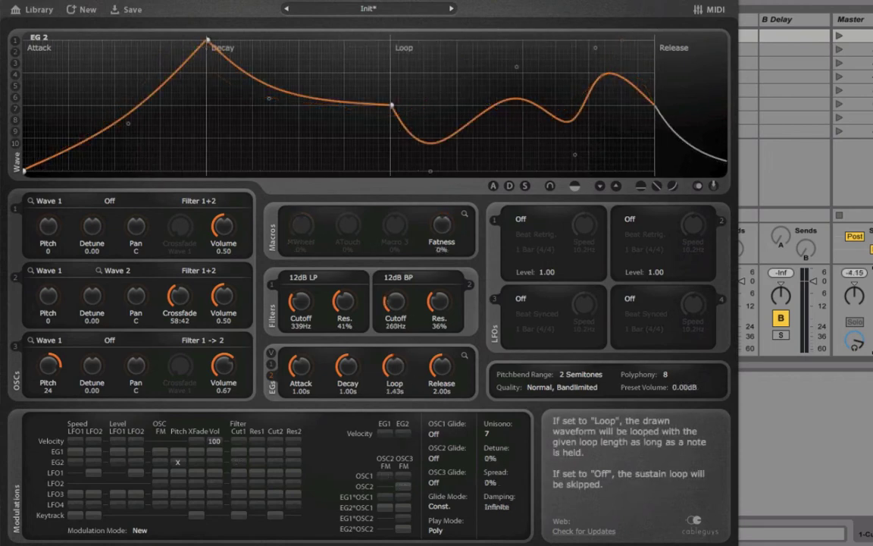
- Set EG 2's loop length to 2.93s
drag(394, 368, 400, 373)
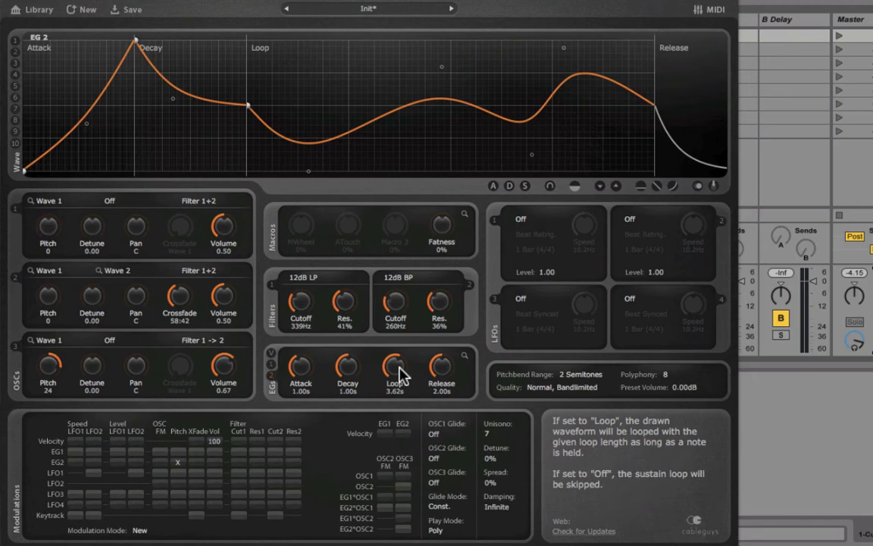
drag(396, 370, 396, 409)
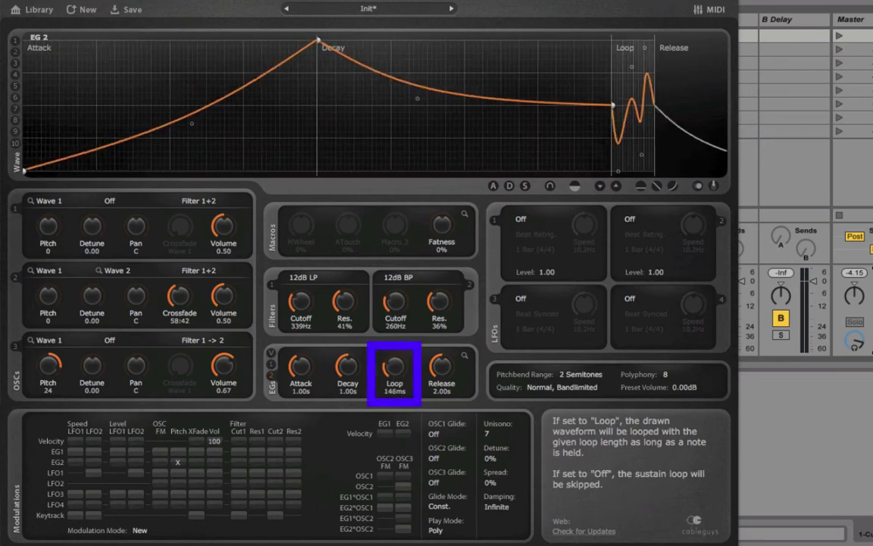
drag(396, 370, 396, 326)
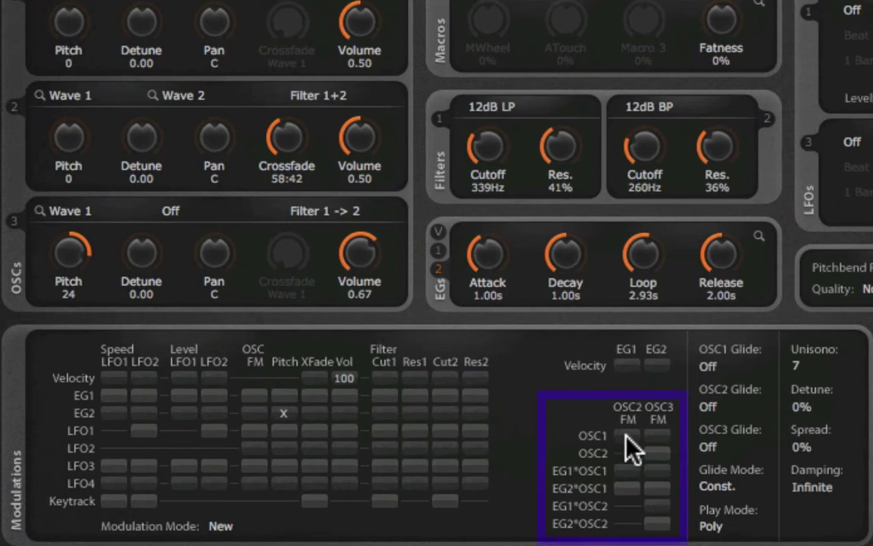
- Dial oscillator 1's OSC2 FM amount to 50 and oscillator 2's OSC3 FM amount to 30
drag(626, 438, 627, 410)
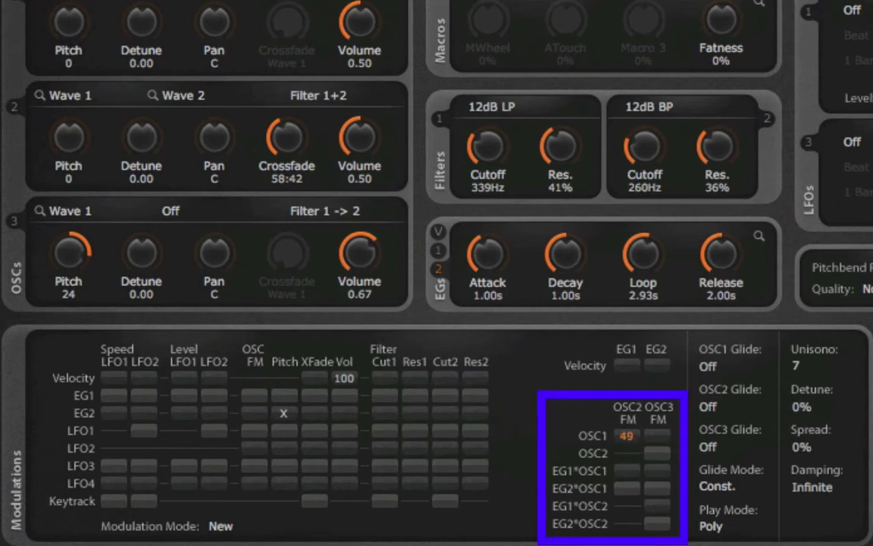
mouse_move(626, 435)
mouse_down()
mouse_move(649, 458)
mouse_move(657, 424)
mouse_up()
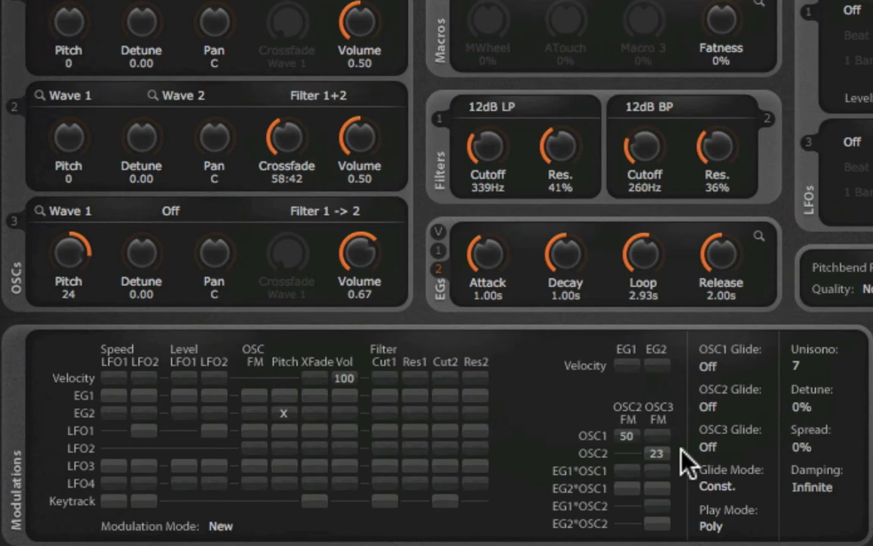
drag(661, 456, 660, 452)
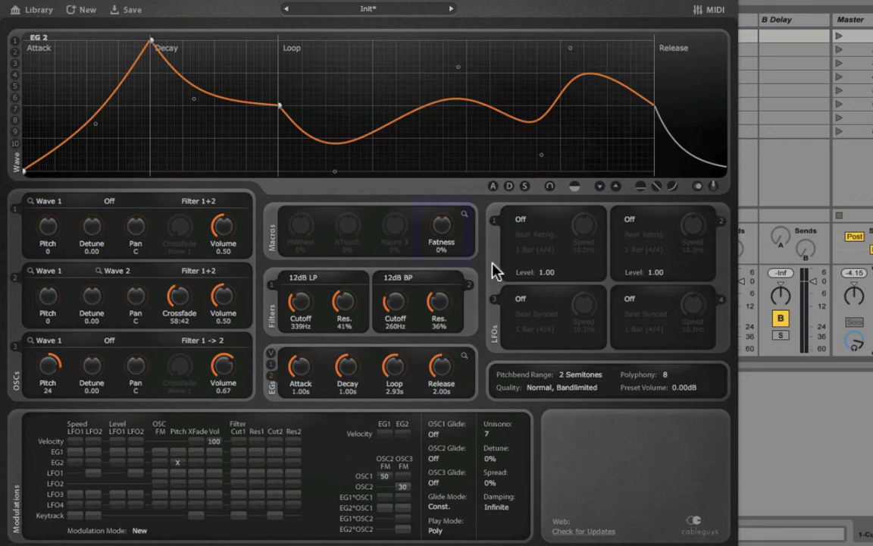
- Raise the Fatness macro to 66% for wider unison detune and stereo spread
drag(447, 231, 447, 190)
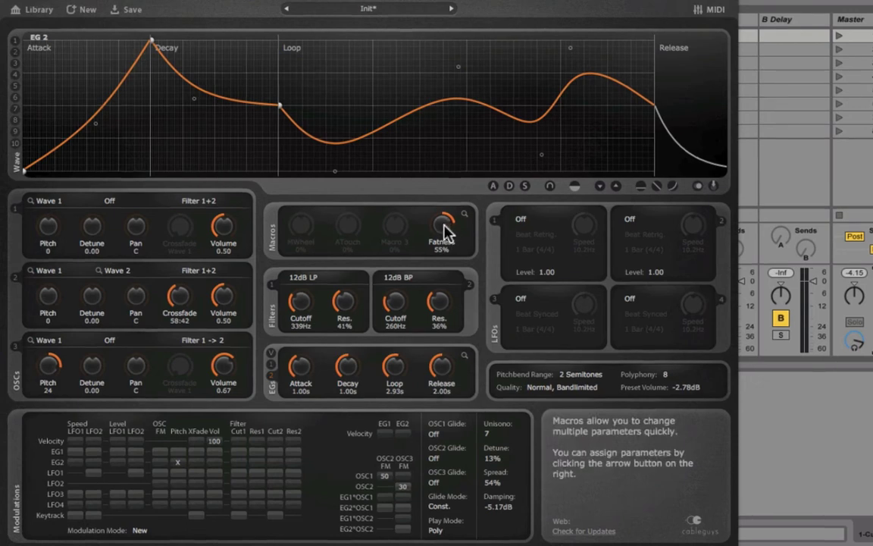
mouse_move(446, 234)
mouse_down()
mouse_move(446, 212)
mouse_move(443, 246)
mouse_move(450, 232)
mouse_up()
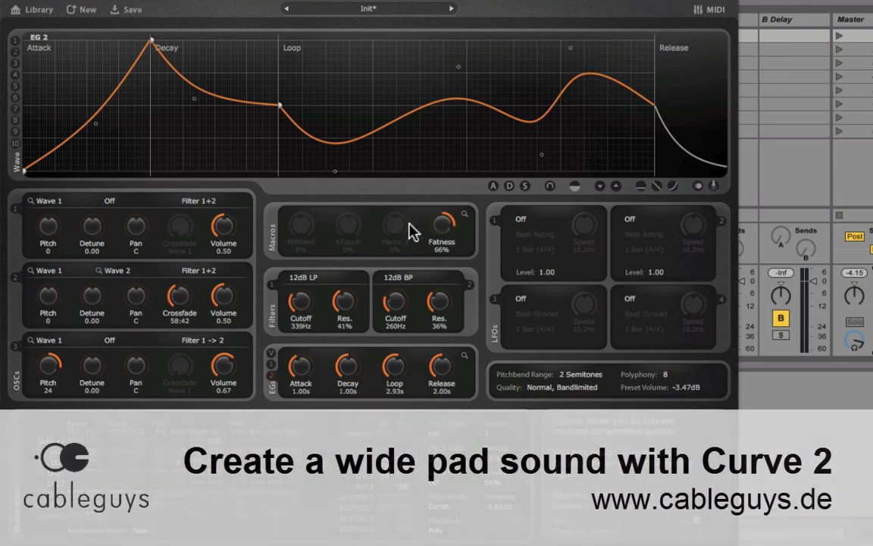
- Map the Mod Wheel macro to EG 2 → Cutoff 1 at 0.47 and band-pass Cutoff 2 at -0.19
click(460, 218)
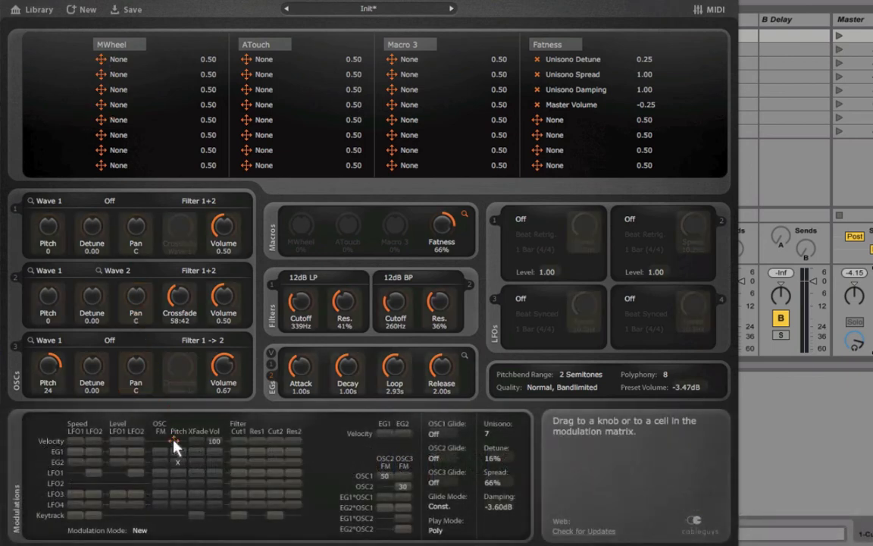
mouse_move(238, 462)
drag(241, 465, 240, 466)
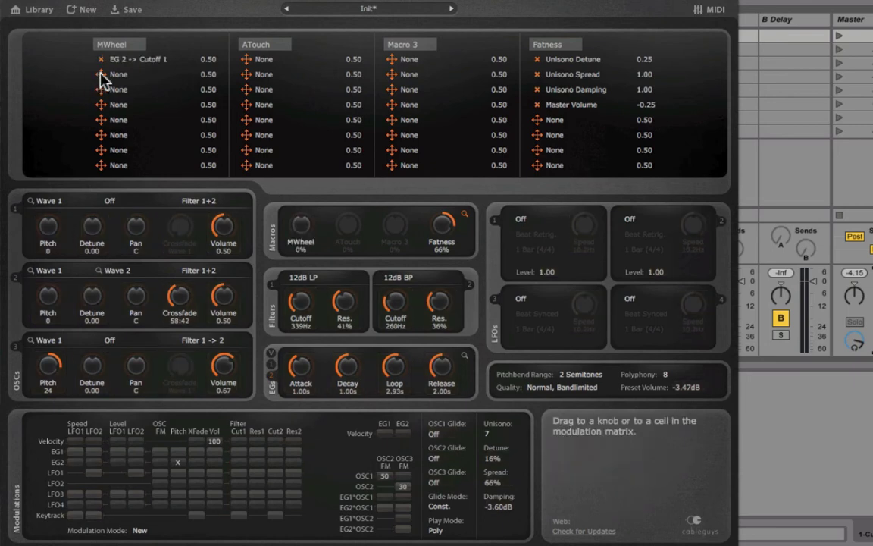
drag(100, 76, 396, 299)
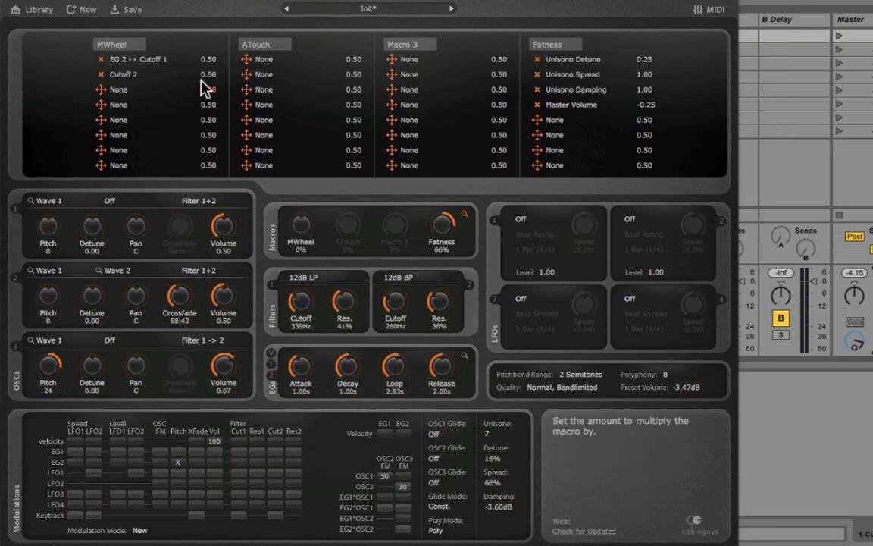
drag(208, 75, 209, 60)
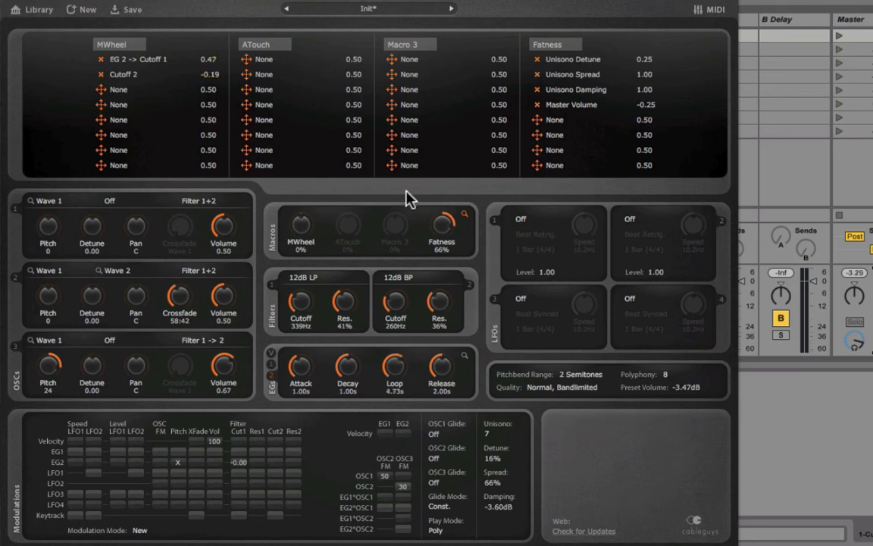
- Audition the Mod Wheel macro's sweep of both filter cutoffs
mouse_move(309, 228)
mouse_down()
mouse_move(309, 205)
mouse_move(301, 214)
mouse_up()
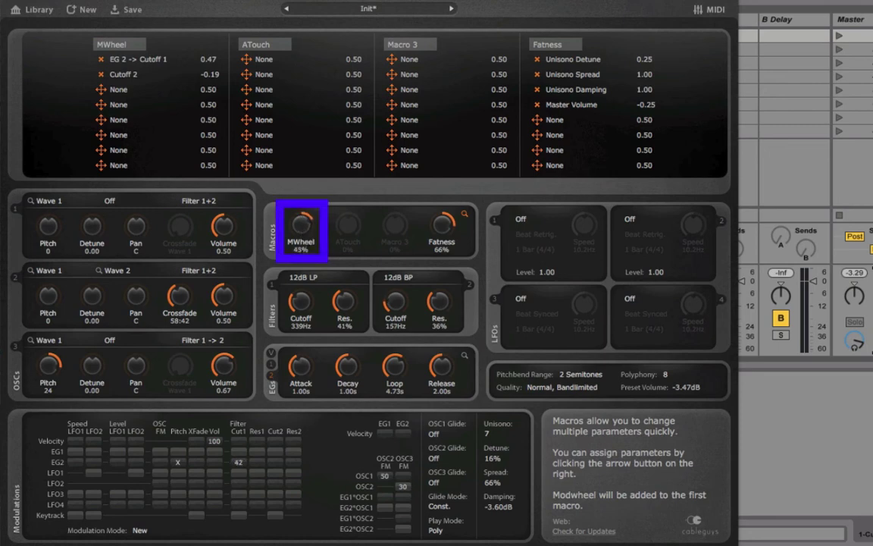
mouse_move(301, 215)
mouse_down()
mouse_move(301, 182)
mouse_move(301, 309)
mouse_move(302, 227)
mouse_up()
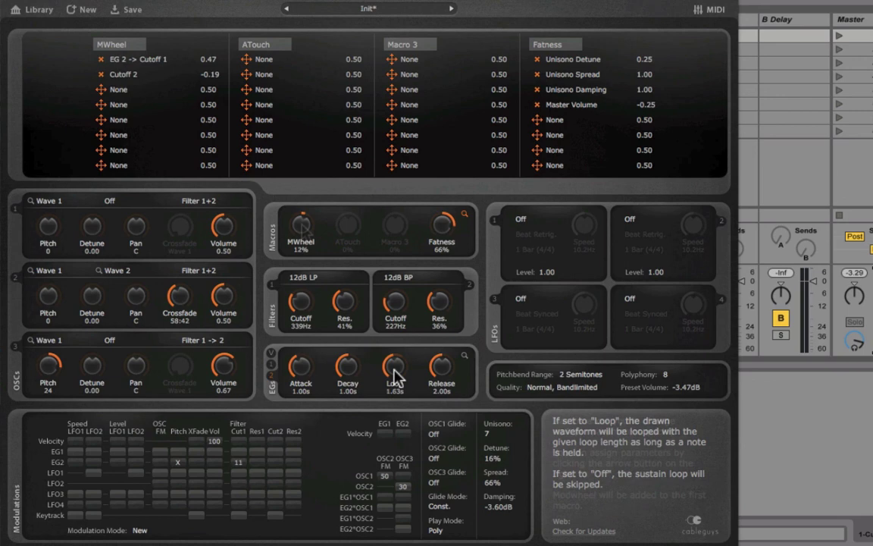
scroll(395, 370, down, 5)
scroll(396, 370, up, 5)
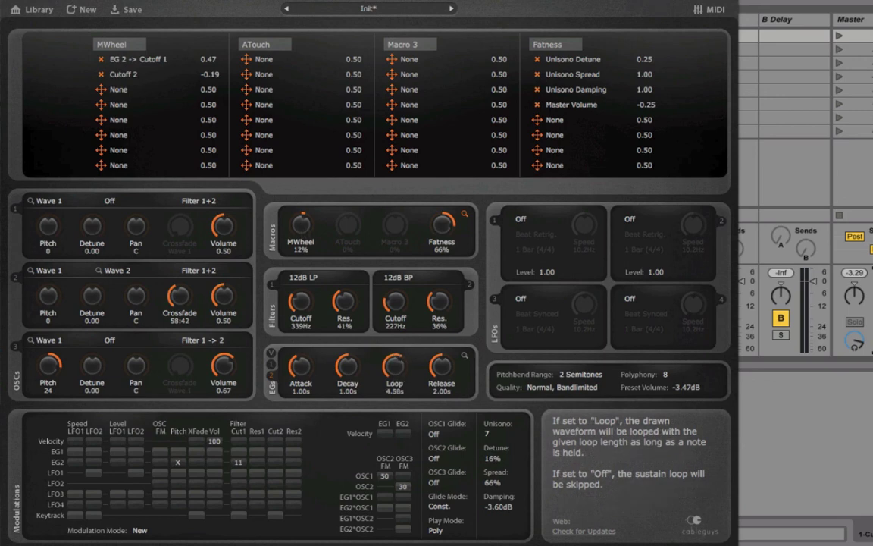
- Leave the Mod Wheel macro at 20% and set EG 2's loop length to 5.20 s
mouse_move(303, 229)
mouse_down()
mouse_move(304, 183)
mouse_move(304, 257)
mouse_move(304, 183)
mouse_up()
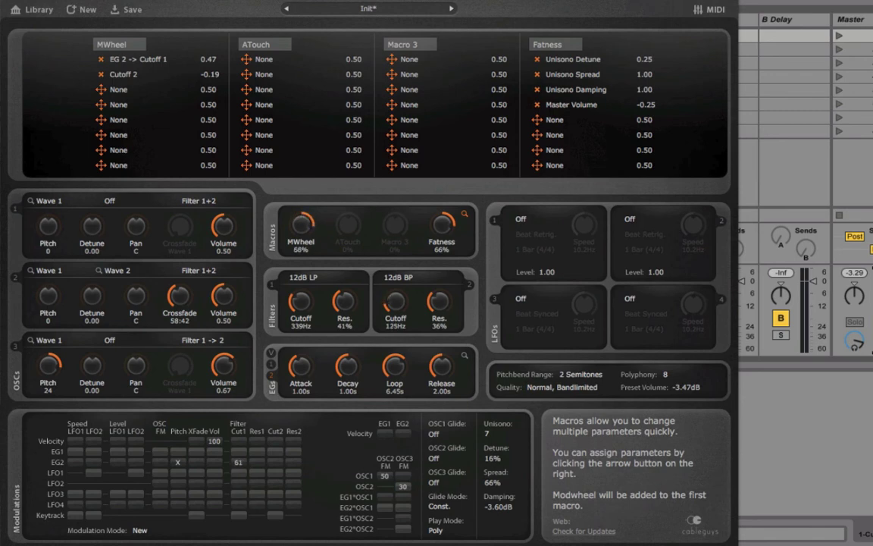
mouse_move(383, 349)
mouse_down()
mouse_move(383, 394)
mouse_move(383, 364)
mouse_up()
drag(302, 229, 303, 276)
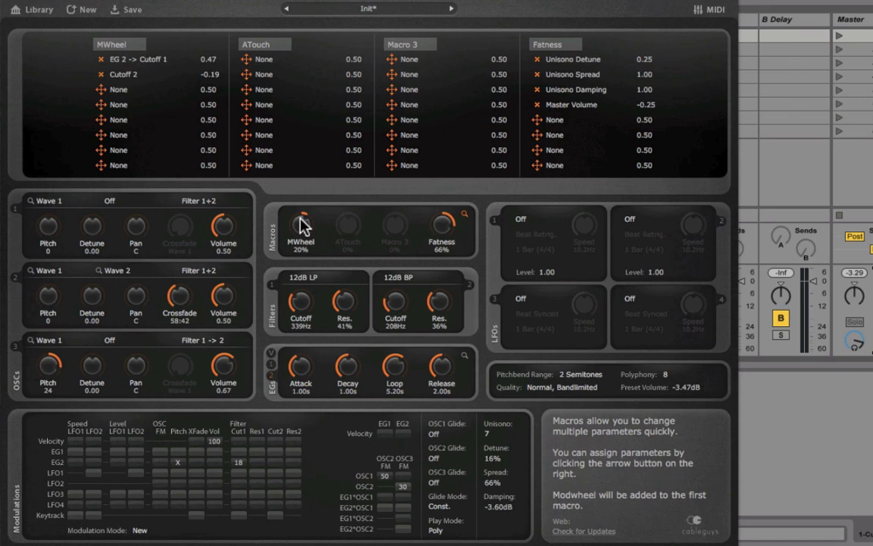